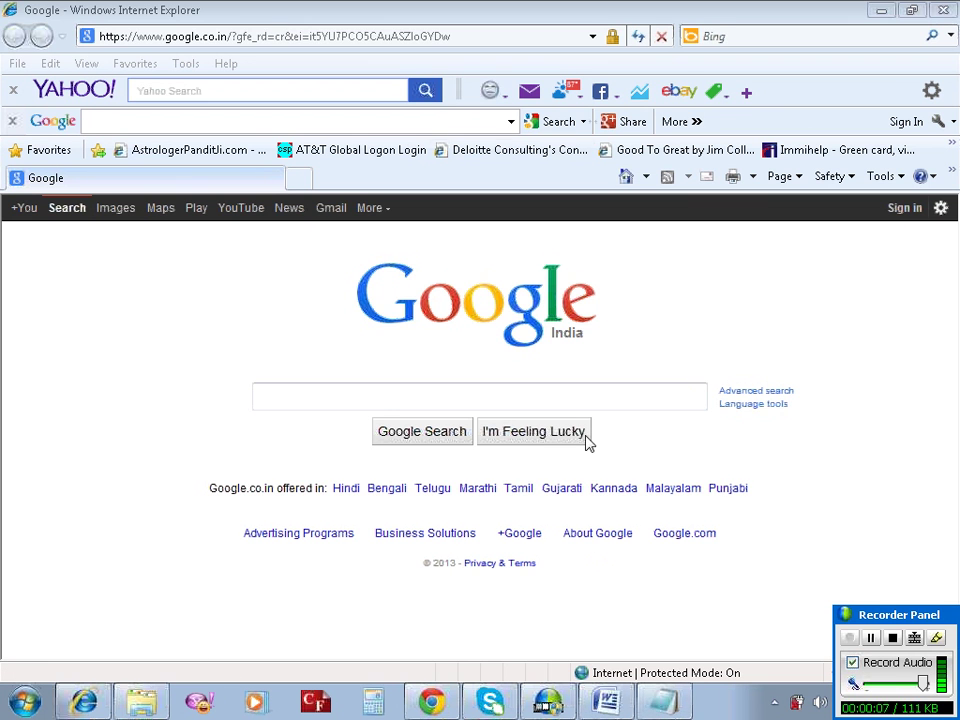
pyautogui.click(674, 700)
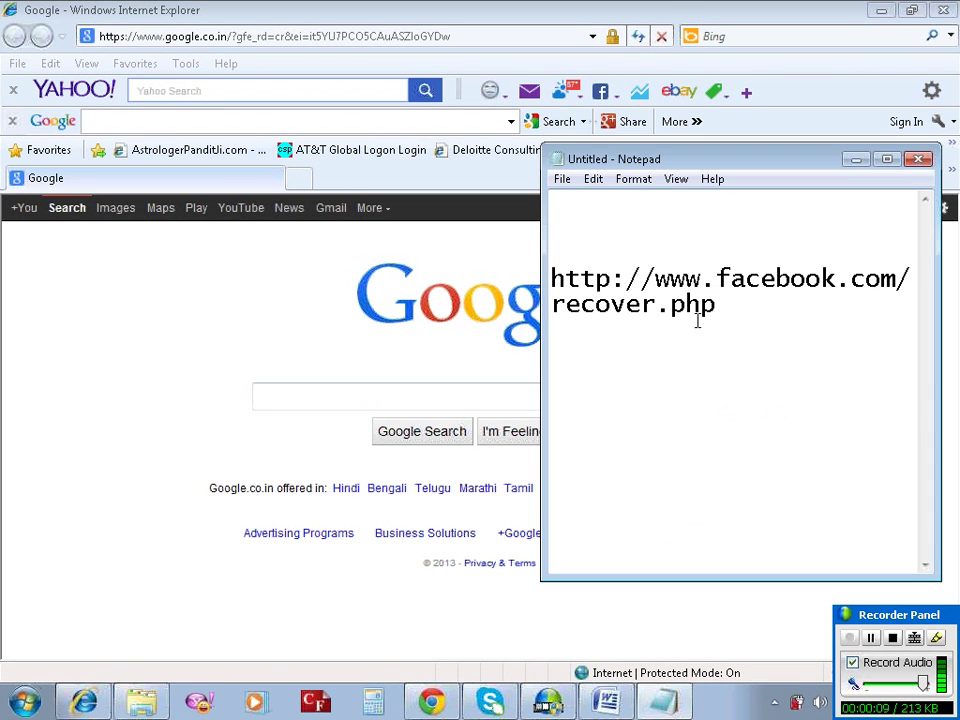
pyautogui.moveTo(716, 305); pyautogui.dragTo(550, 278)
pyautogui.rightClick(585, 290)
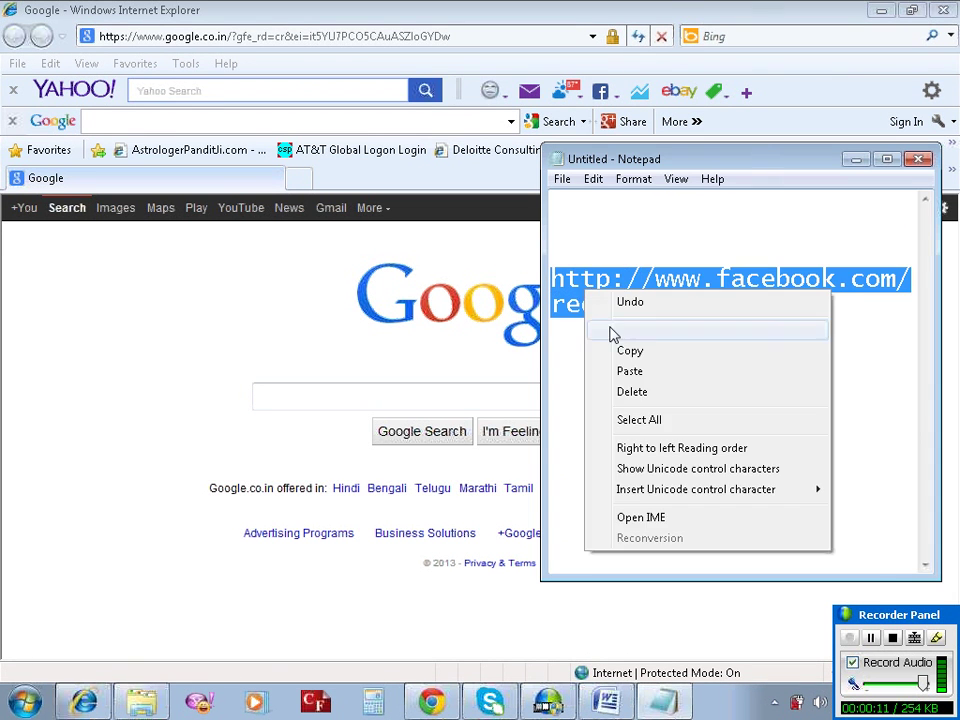
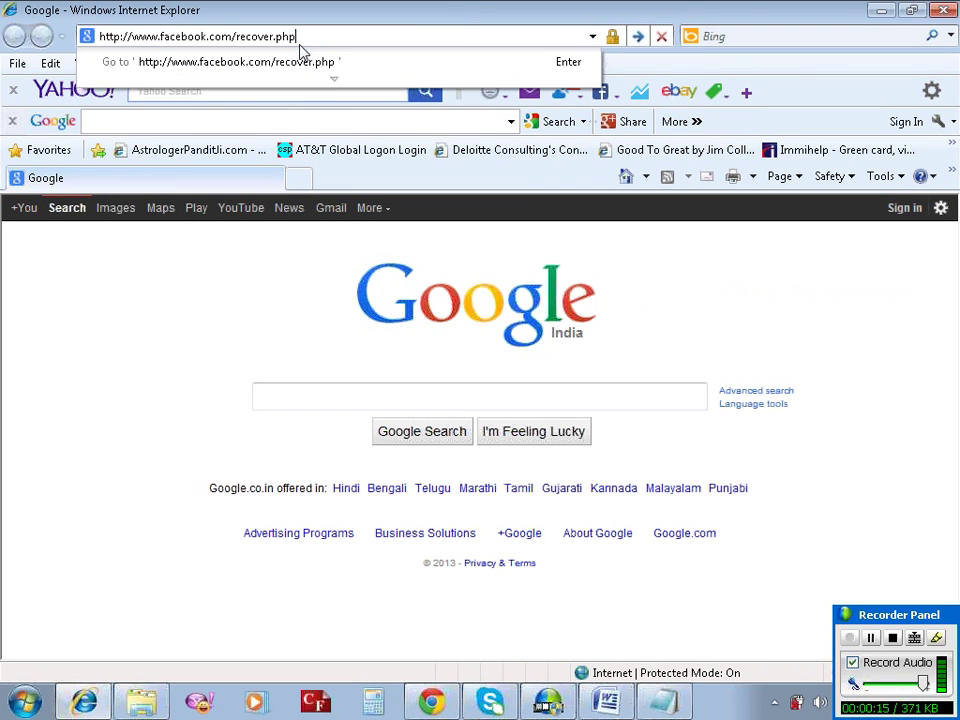
# Load facebook.com/recover.php to reach Facebook's Find Your Account page.
pyautogui.press('Return')
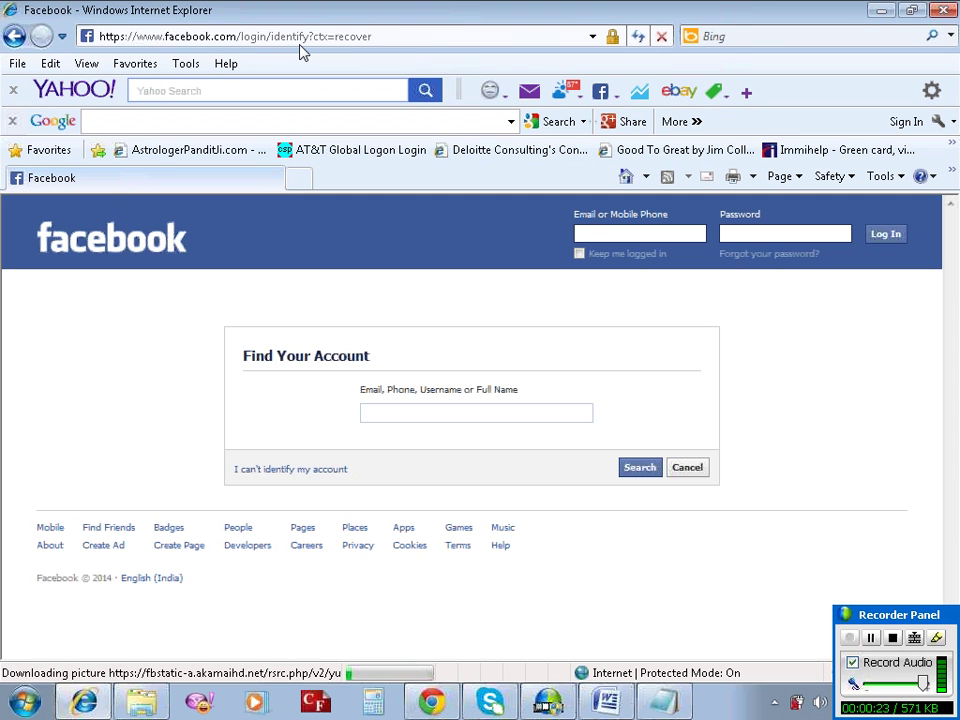
# Enter the account's Gmail address in the account search field, correcting its ending to .com.
pyautogui.click(433, 414)
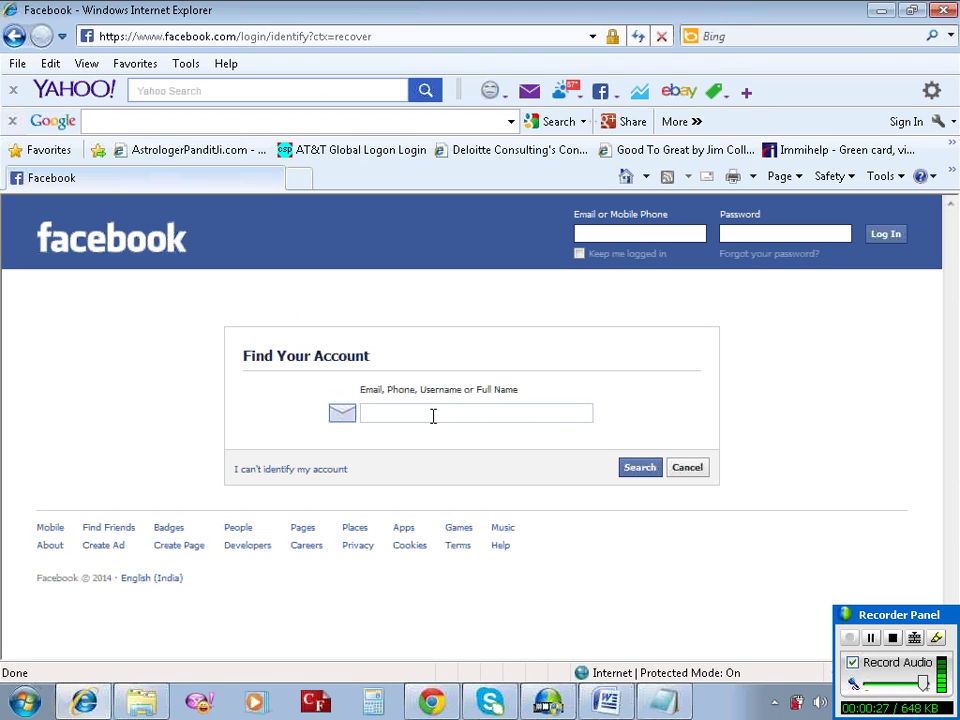
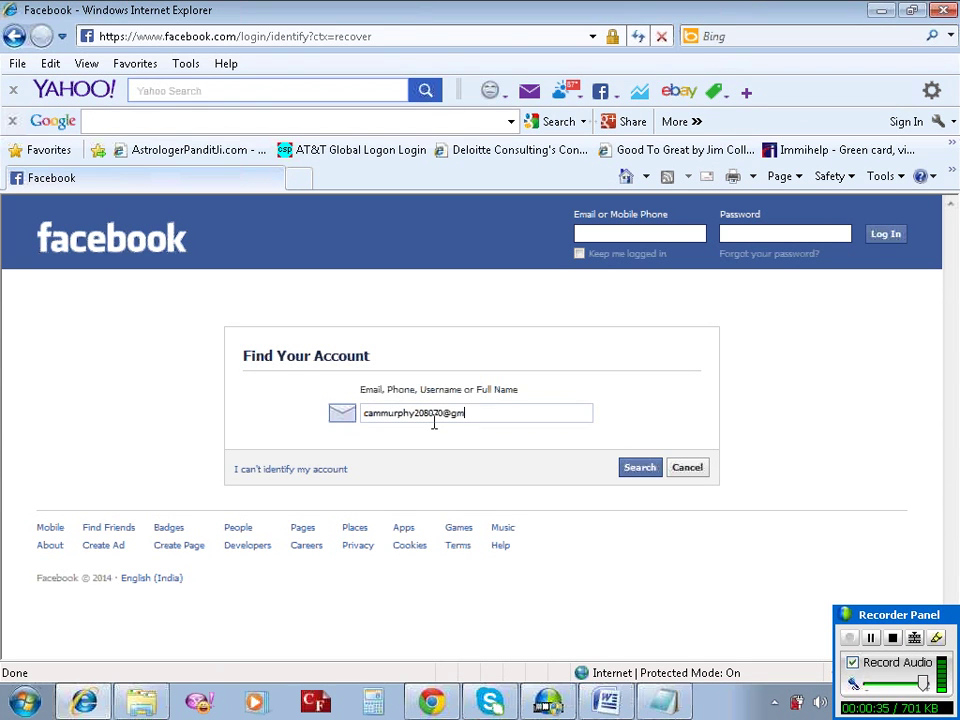
# Search for the account, choose 'Email me a link to reset my password', and continue.
pyautogui.click(636, 470)
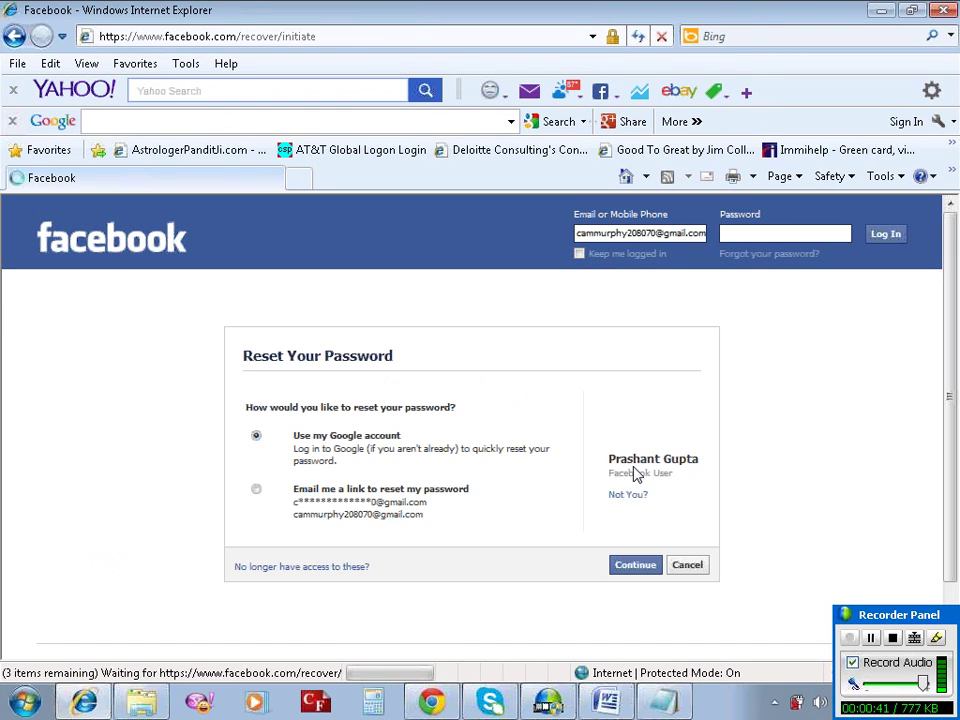
pyautogui.click(256, 490)
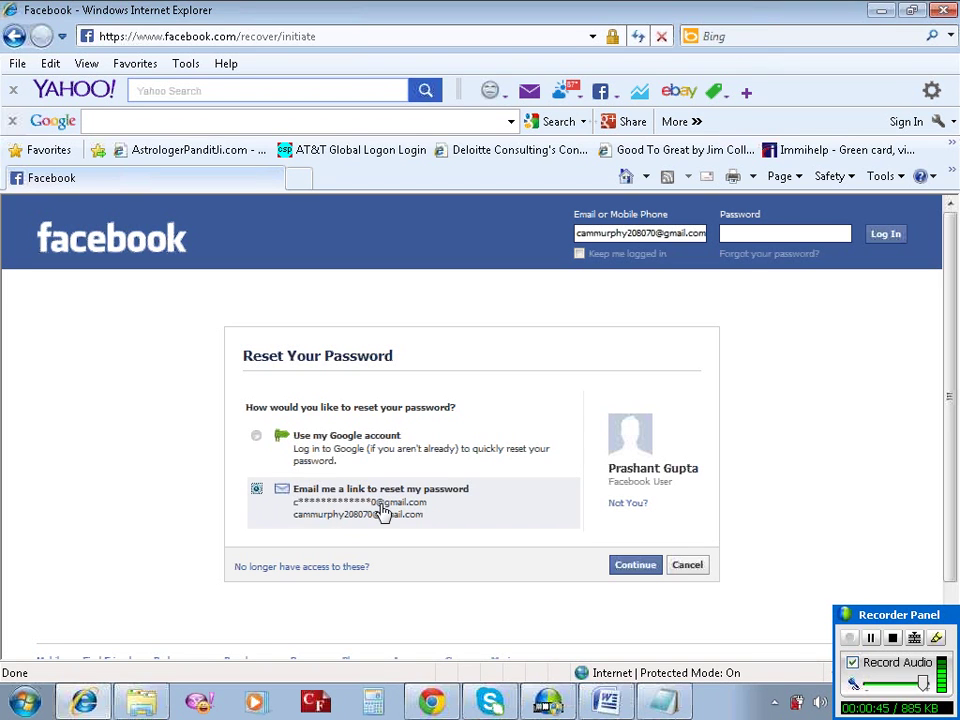
pyautogui.click(636, 567)
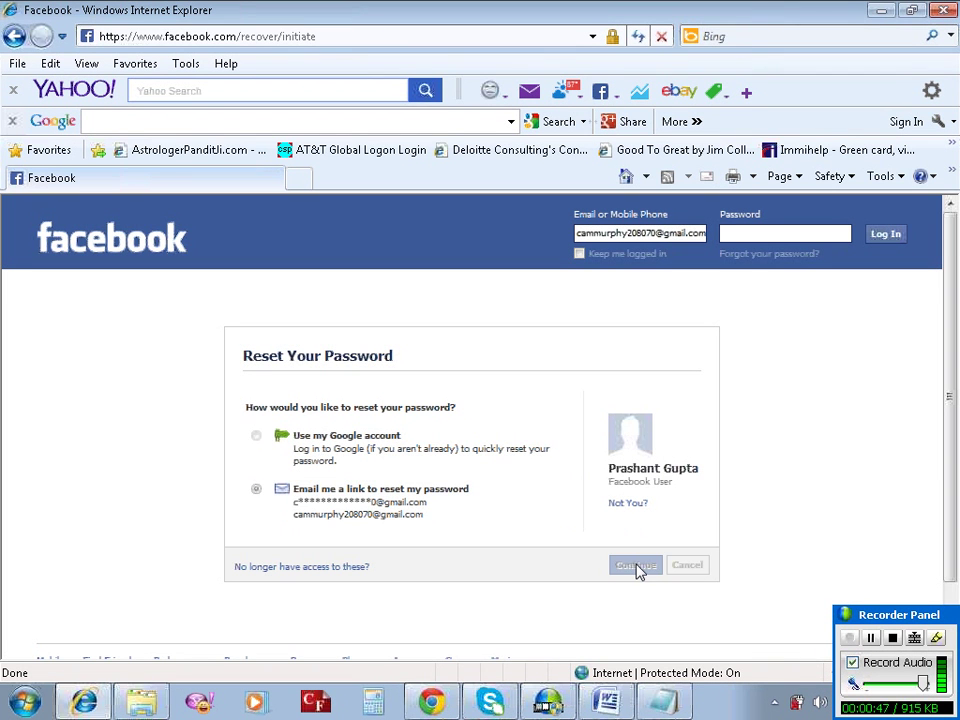
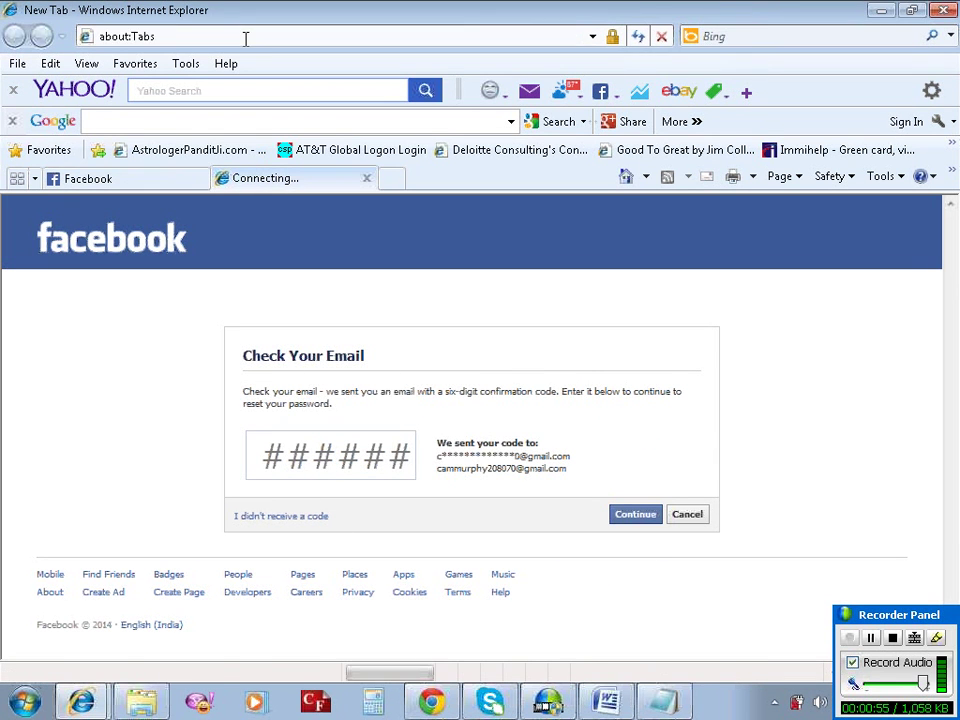
pyautogui.click(245, 38)
pyautogui.write('www.gmai')
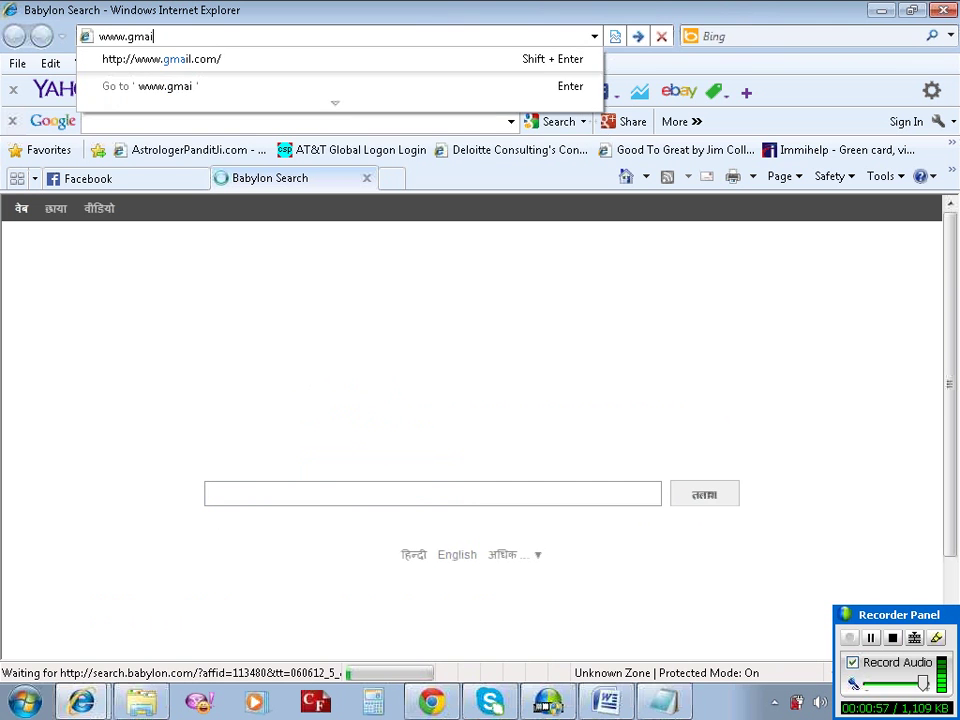
pyautogui.write('l.com')
pyautogui.press('Down')
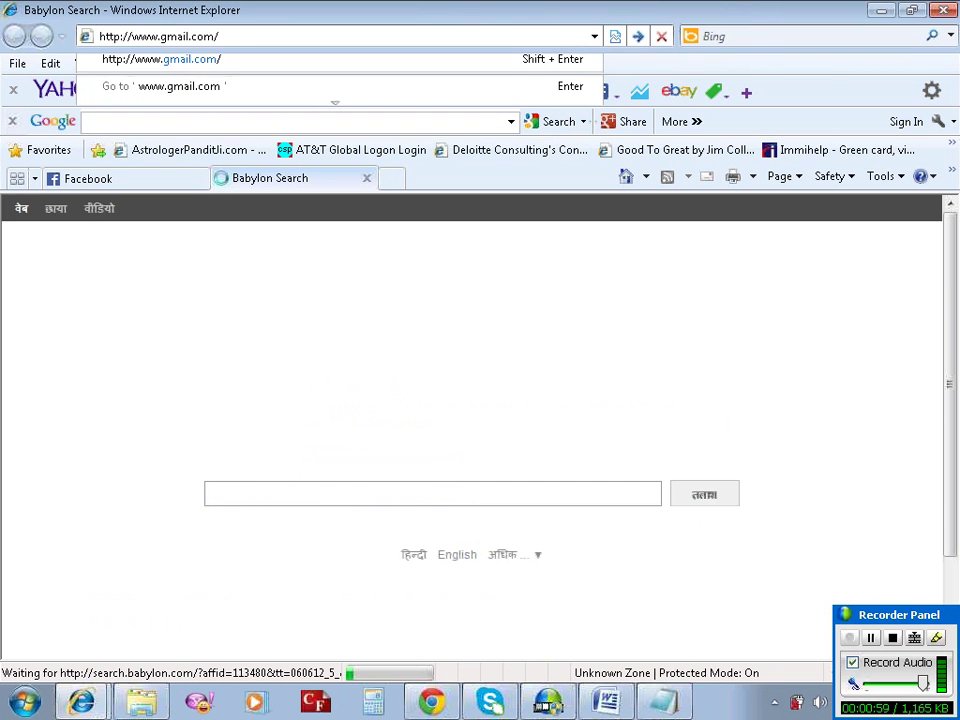
pyautogui.click(128, 182)
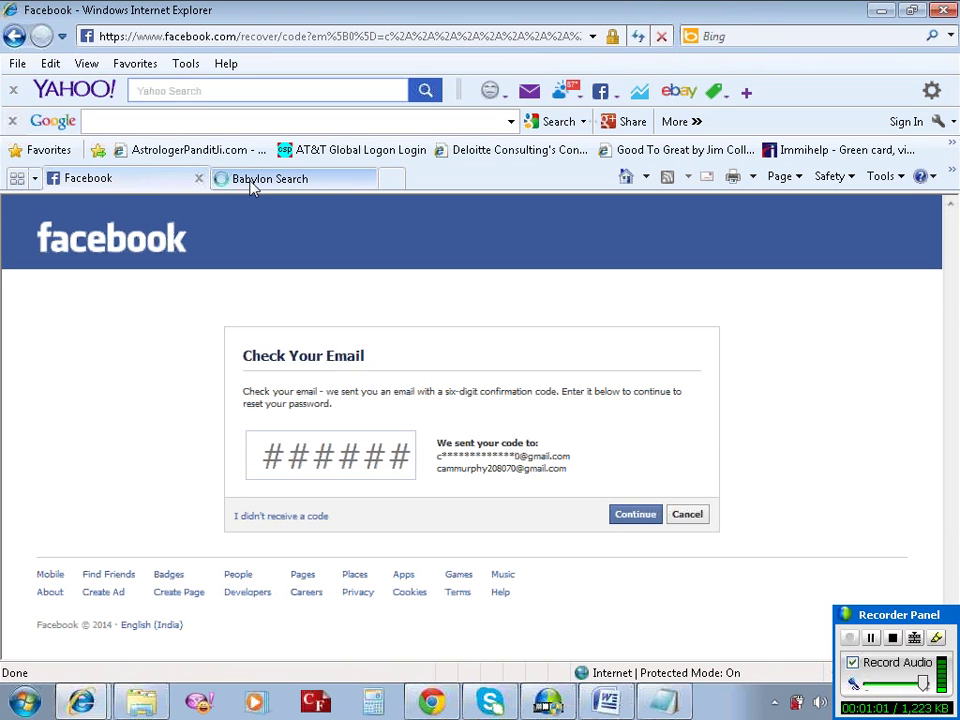
pyautogui.click(252, 184)
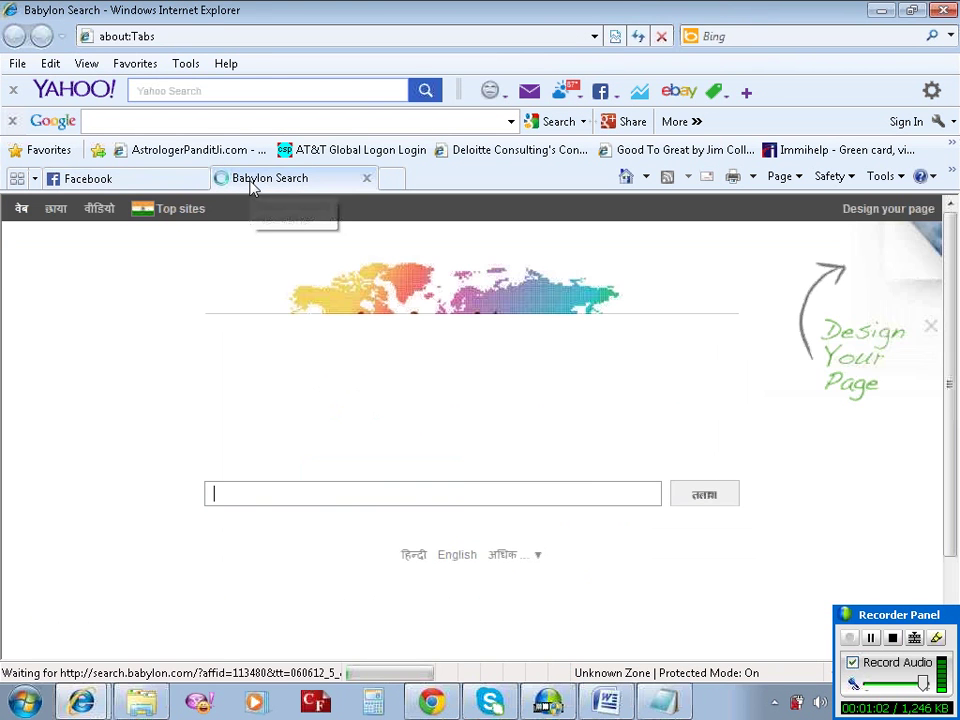
pyautogui.click(246, 38)
pyautogui.write('www')
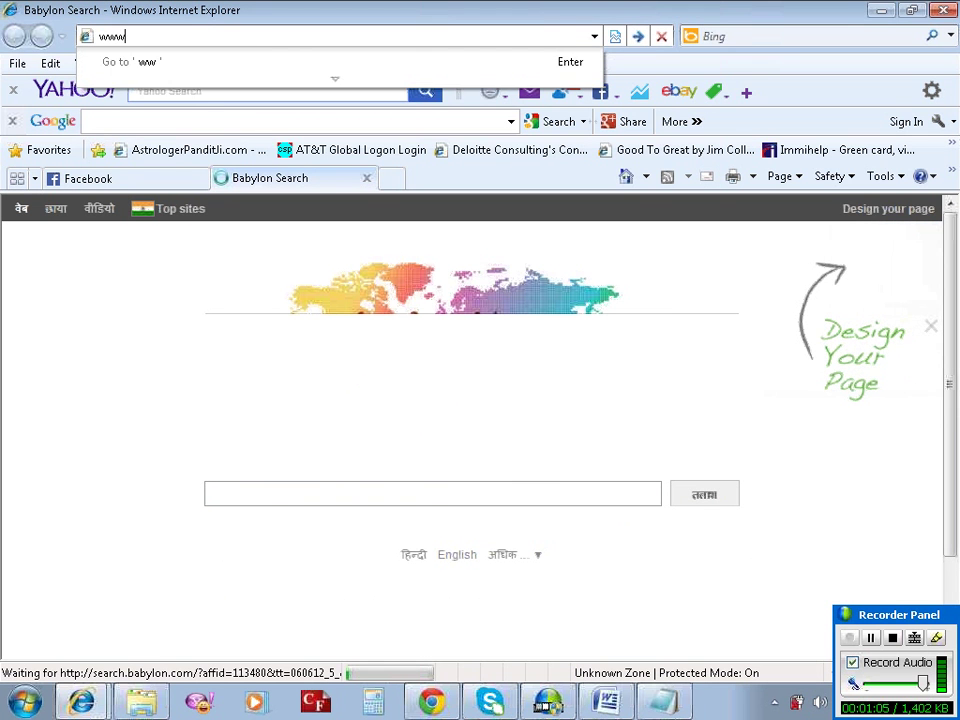
pyautogui.write('.gmail.com')
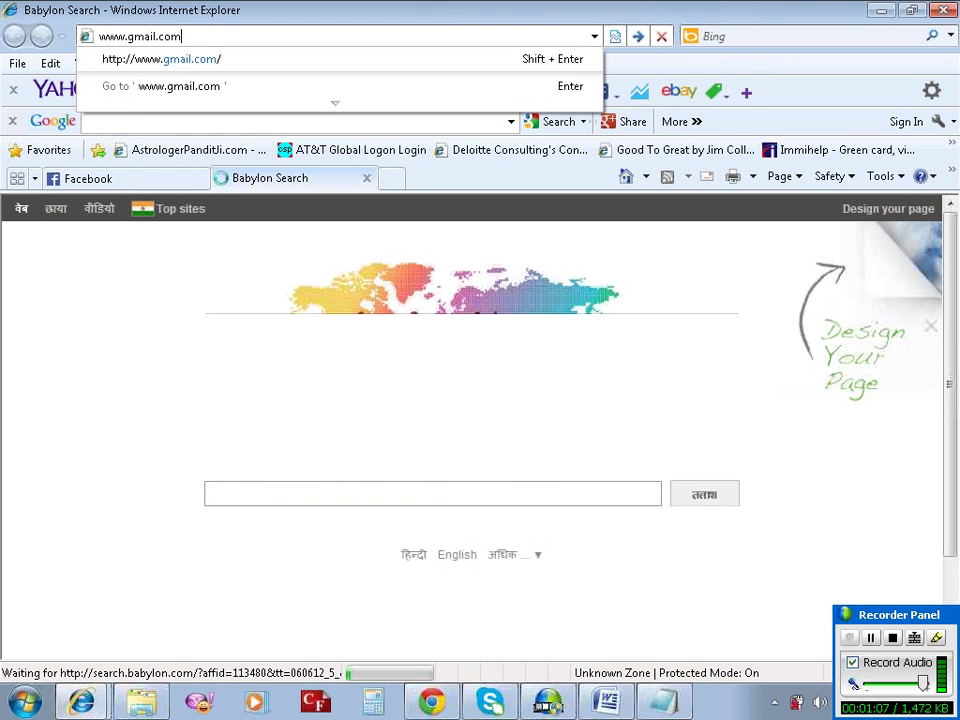
pyautogui.press('Return')
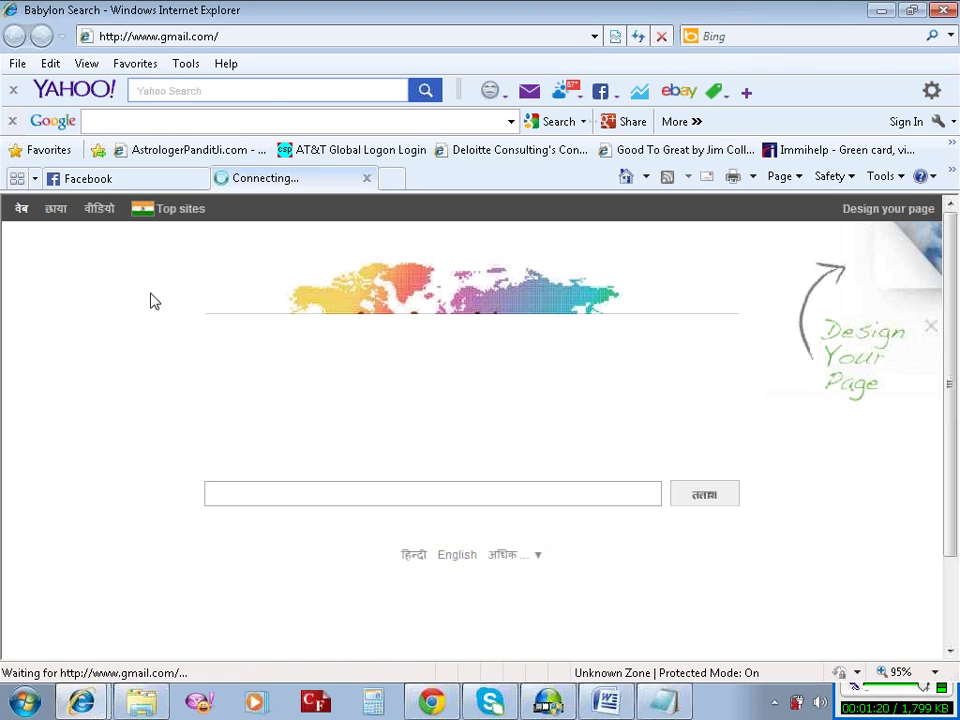
# Move between the Gmail tab and Facebook, ending on the Check Your Email code page.
pyautogui.click(160, 184)
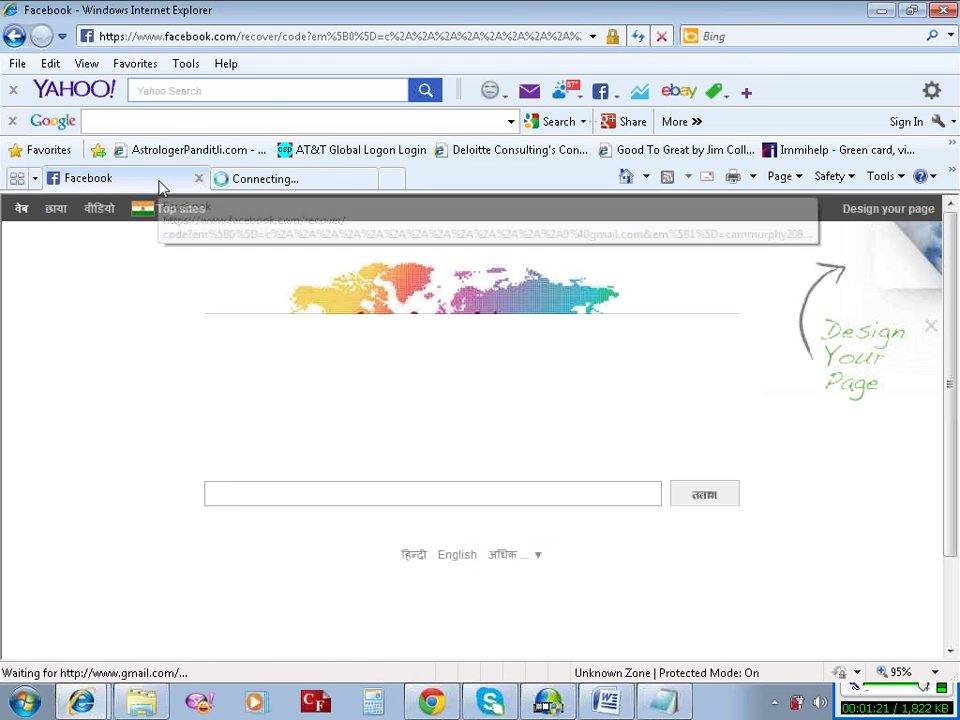
pyautogui.click(279, 185)
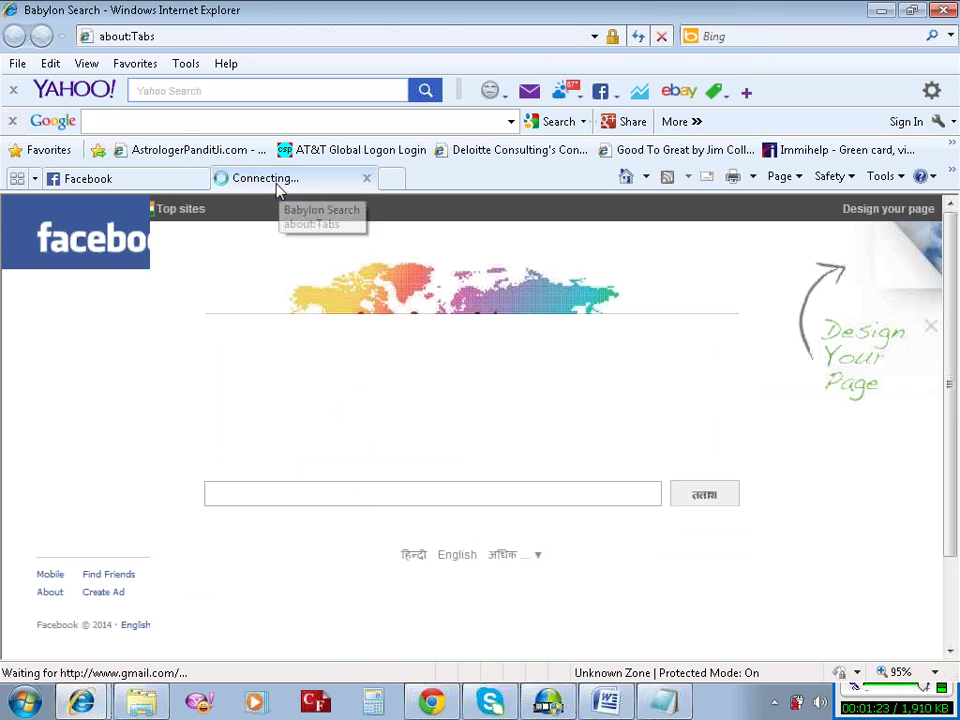
pyautogui.click(227, 40)
pyautogui.write('www')
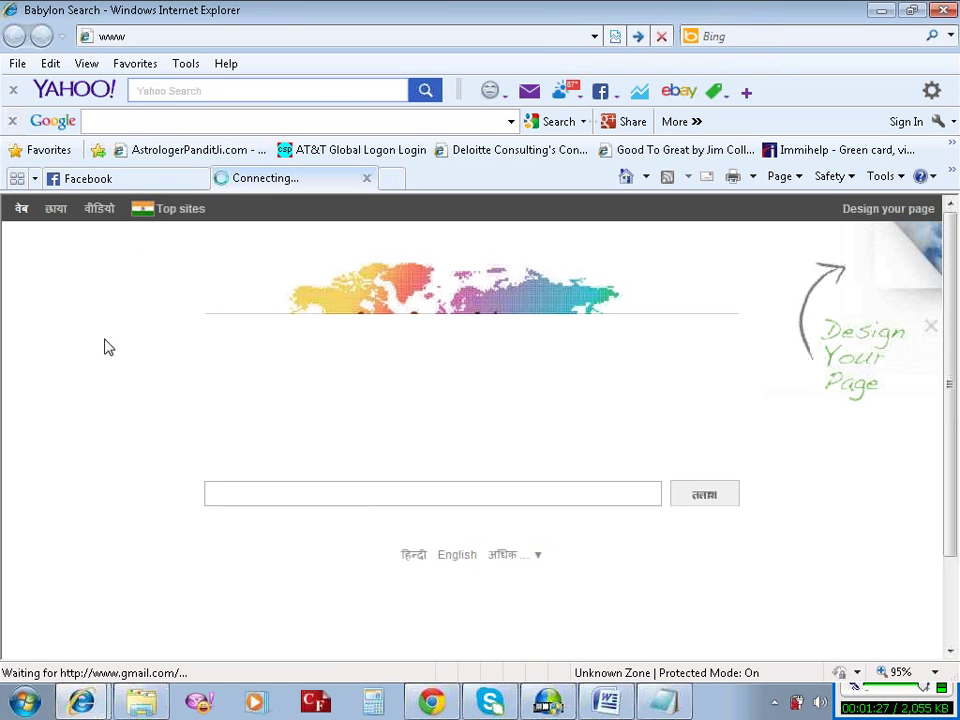
pyautogui.click(154, 181)
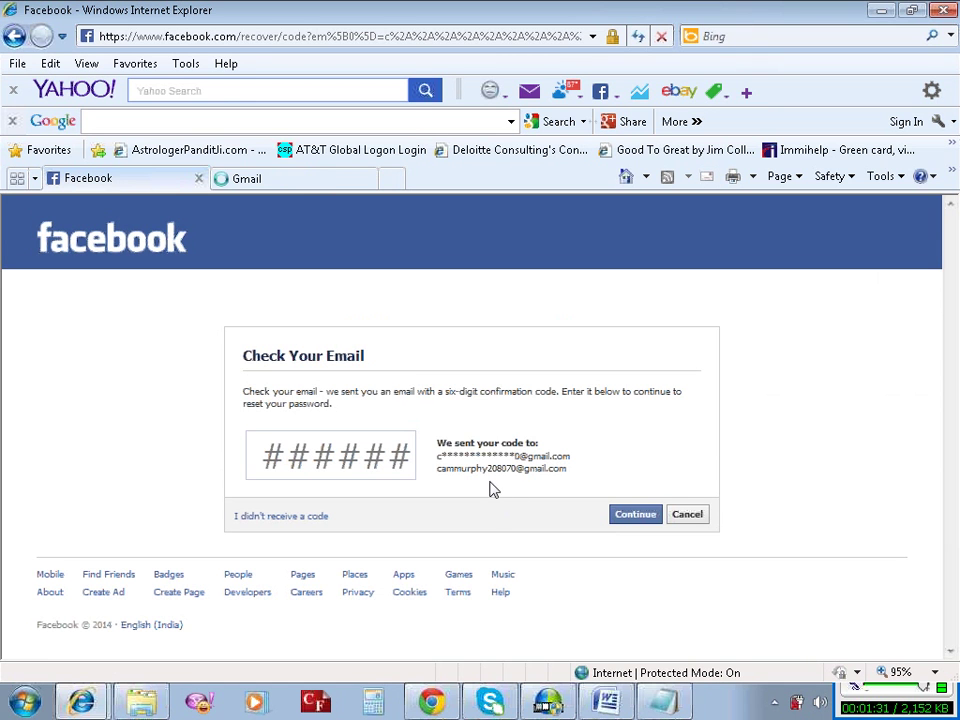
# Sign in to Gmail in its tab with the account's e-mail address and password.
pyautogui.click(301, 188)
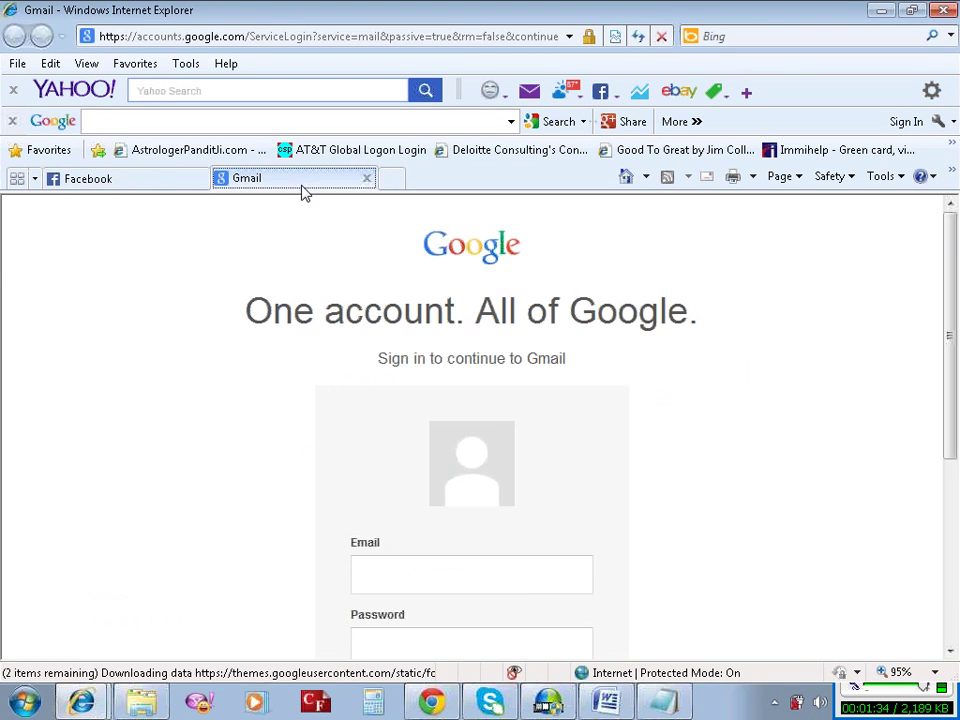
pyautogui.click(437, 571)
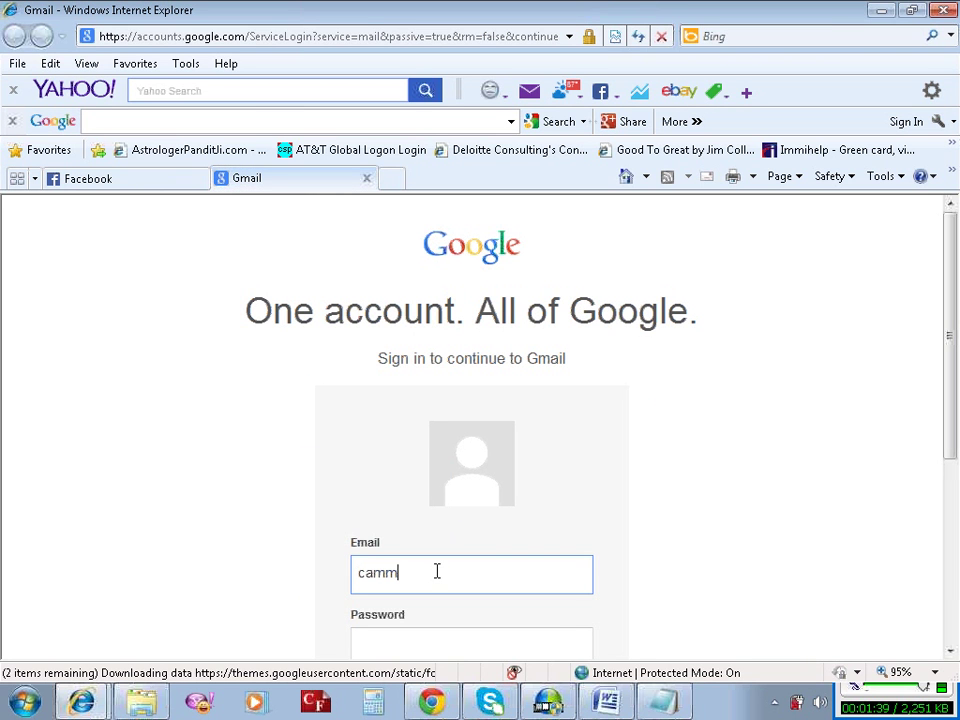
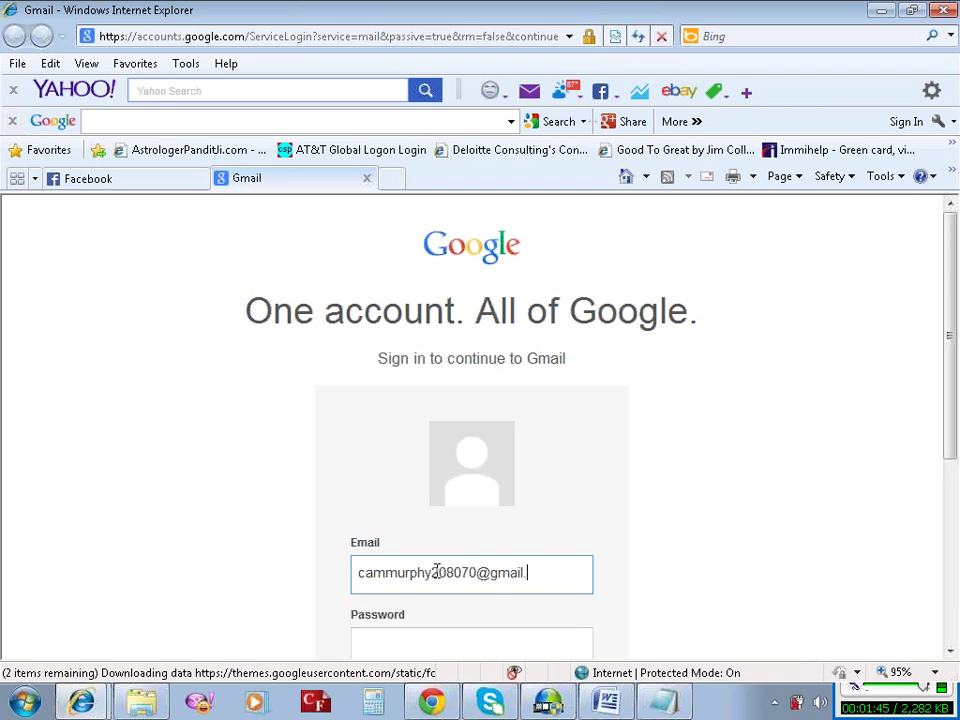
pyautogui.scroll(-2, 430, 545)
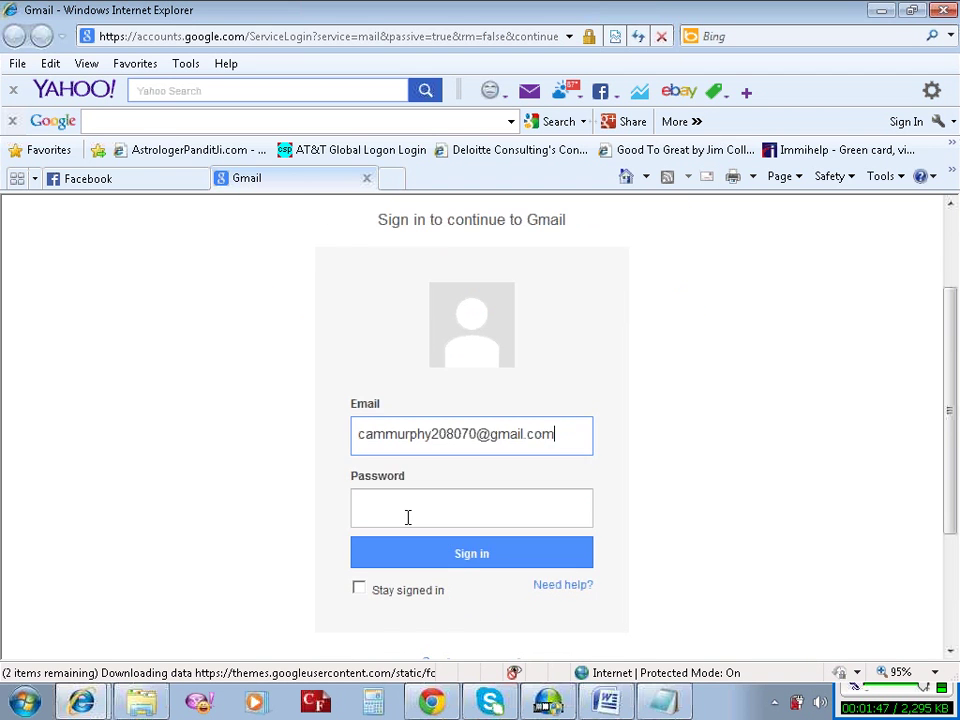
pyautogui.click(407, 516)
pyautogui.write('••••')
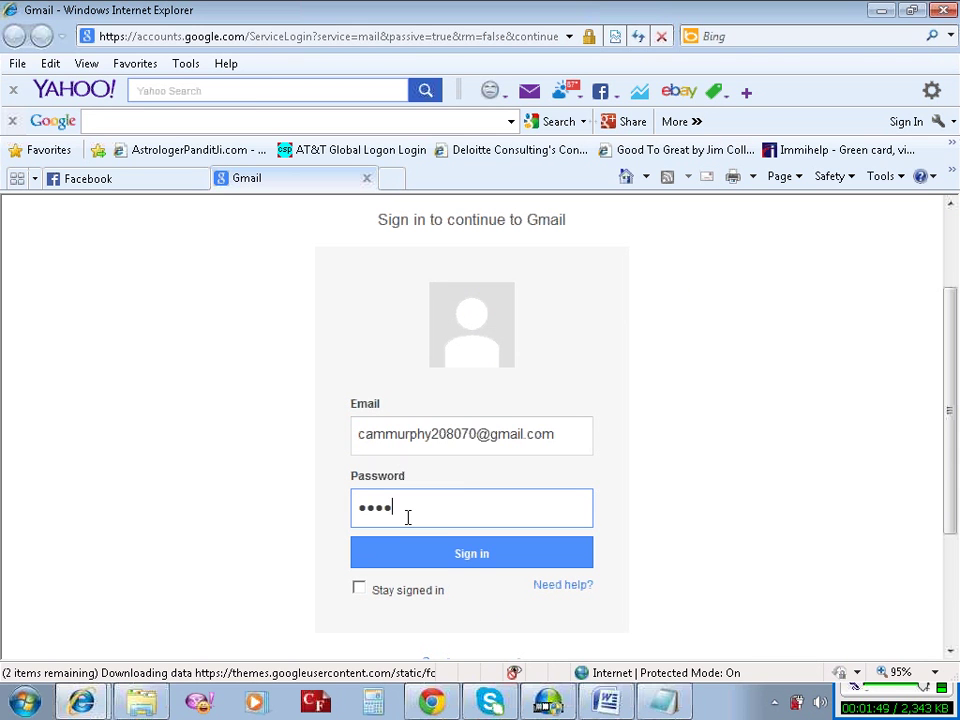
pyautogui.write('••')
pyautogui.click(407, 553)
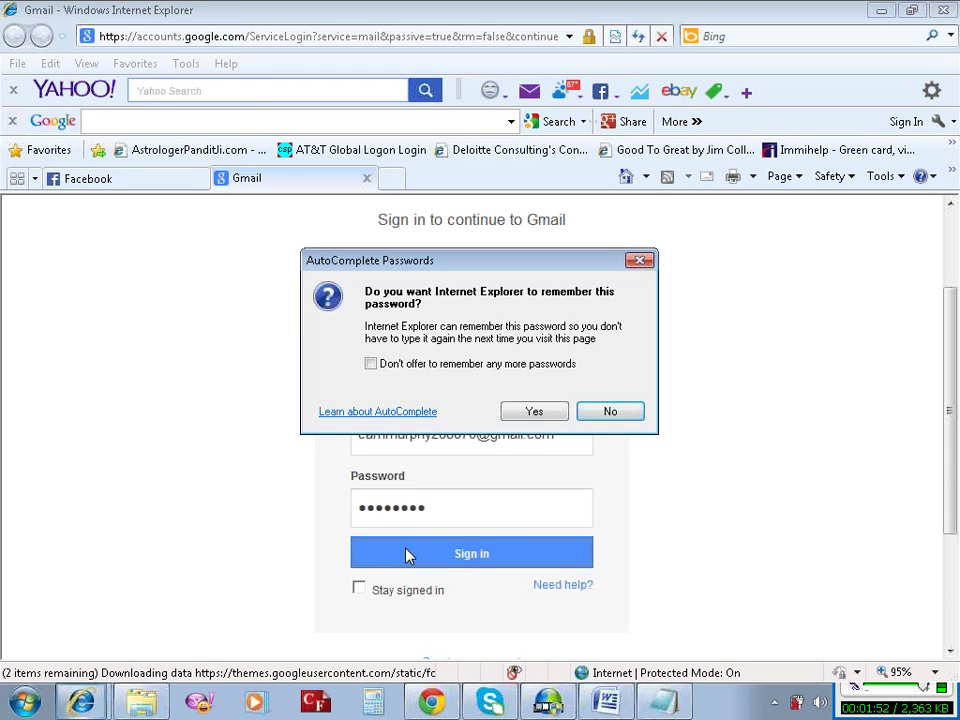
# Decline saving the password, dismiss the unsupported-browser notice, and show the Social inbox category.
pyautogui.click(611, 412)
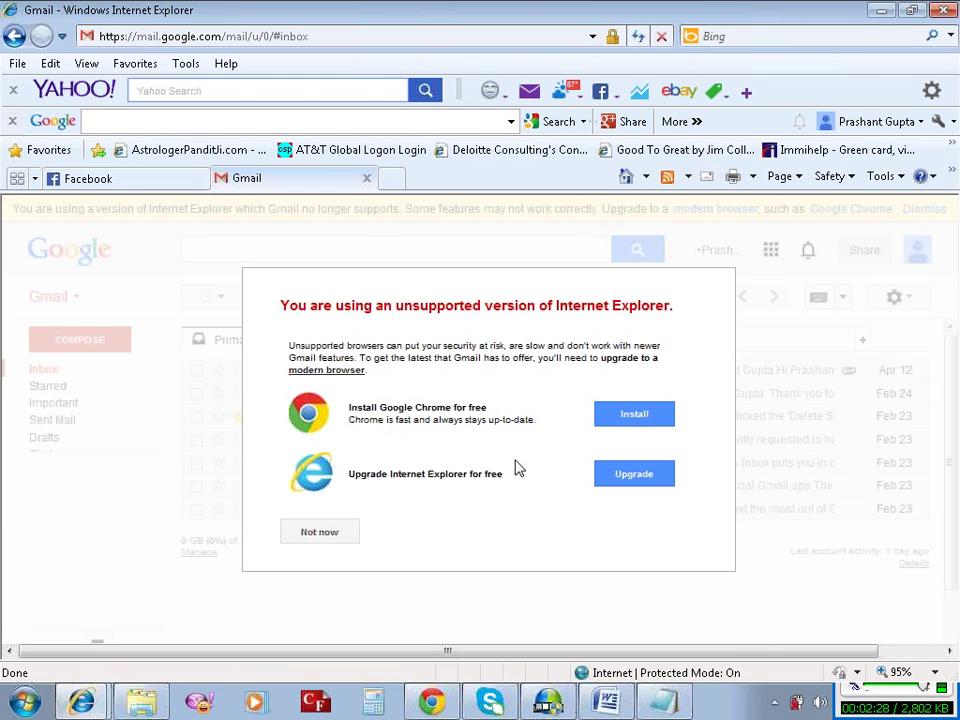
pyautogui.click(336, 536)
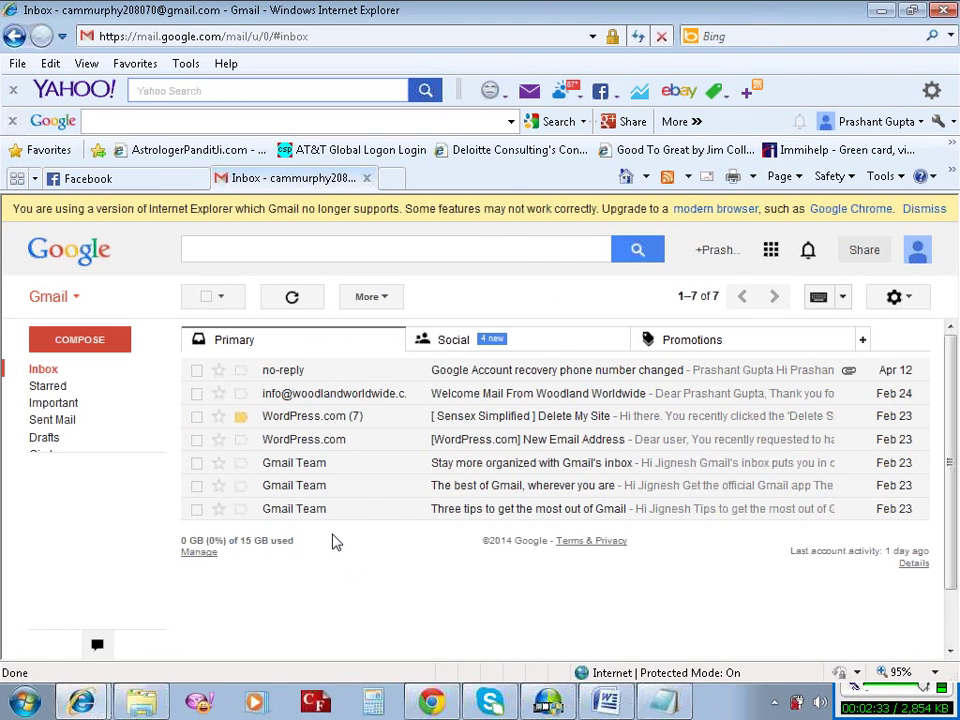
pyautogui.click(538, 349)
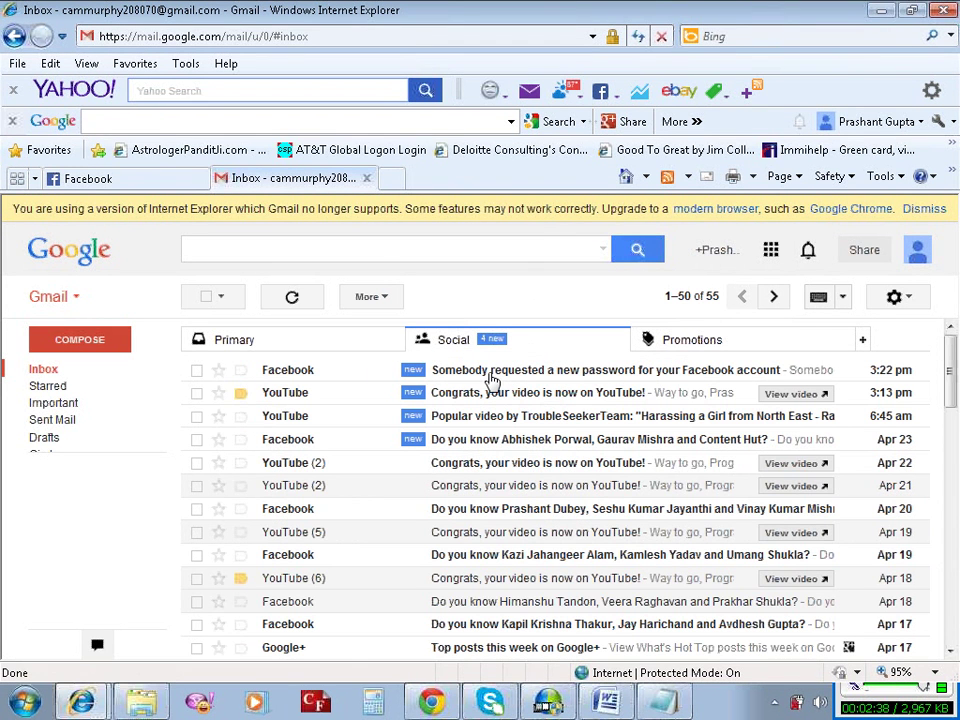
# Copy the six-digit code from Facebook's 'Somebody requested a new password' email, then switch back to Facebook.
pyautogui.click(495, 379)
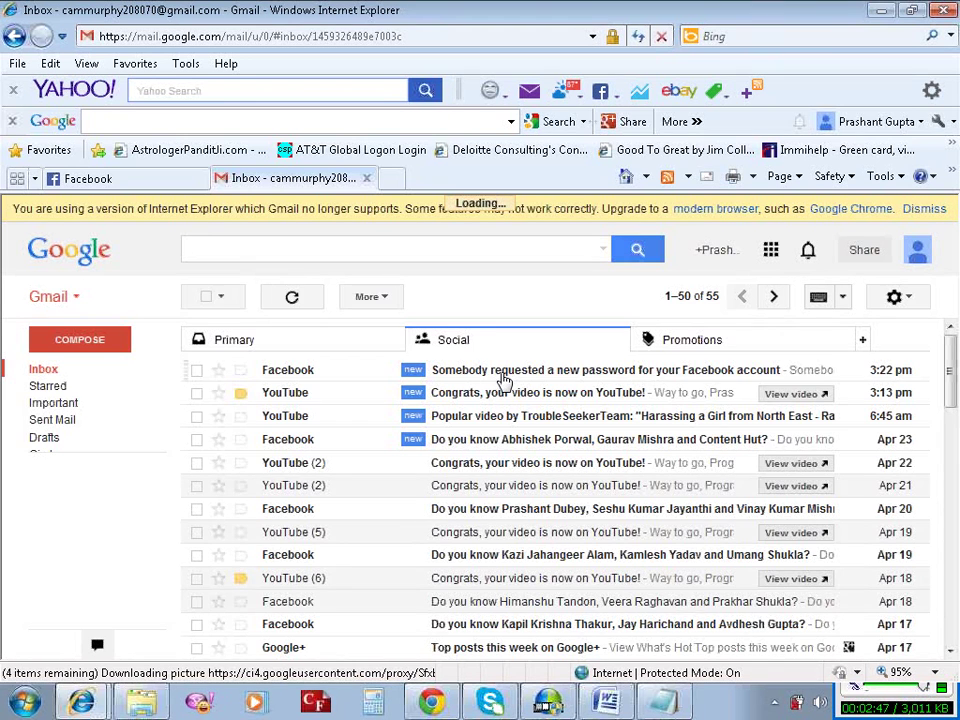
pyautogui.scroll(-2, 497, 383)
pyautogui.scroll(-1, 497, 383)
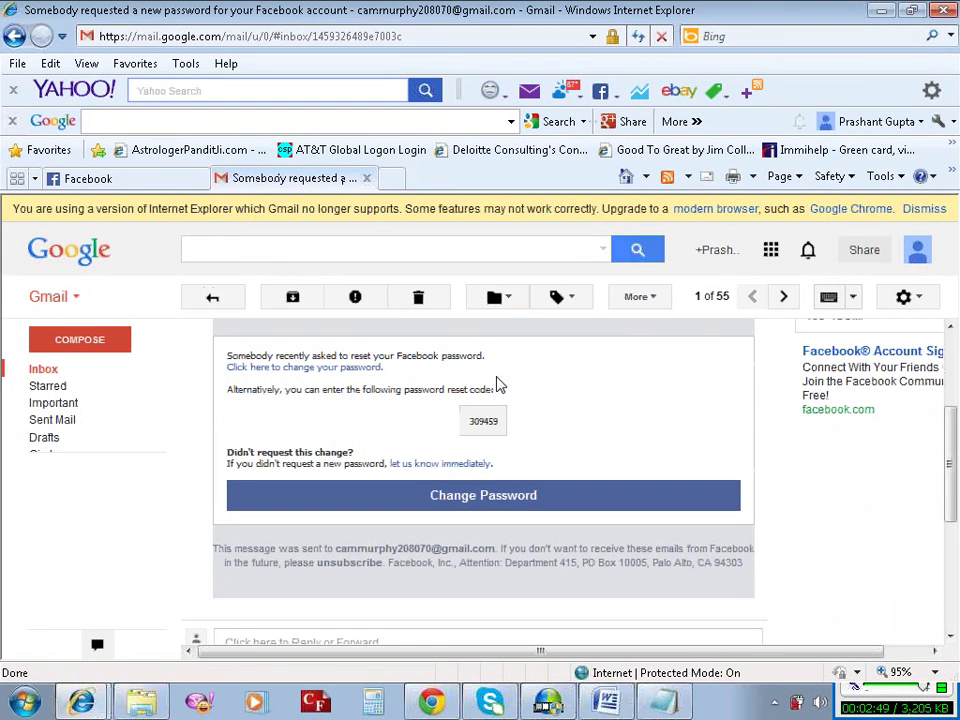
pyautogui.doubleClick(485, 422)
pyautogui.hotkey('ctrl', 'c')
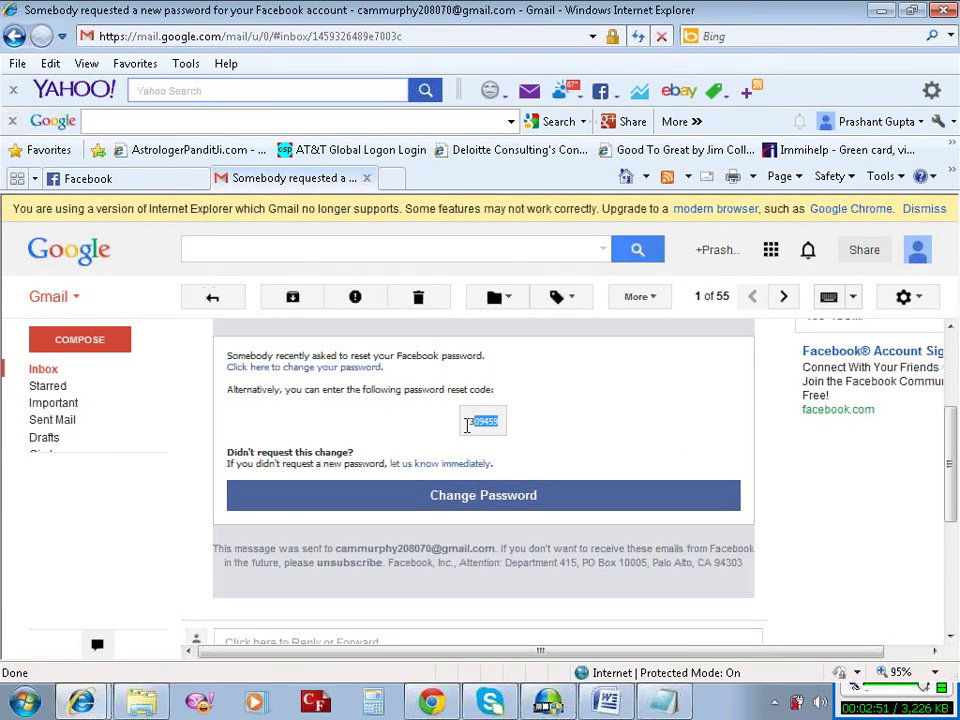
pyautogui.moveTo(482, 422); pyautogui.dragTo(489, 429)
pyautogui.rightClick(489, 429)
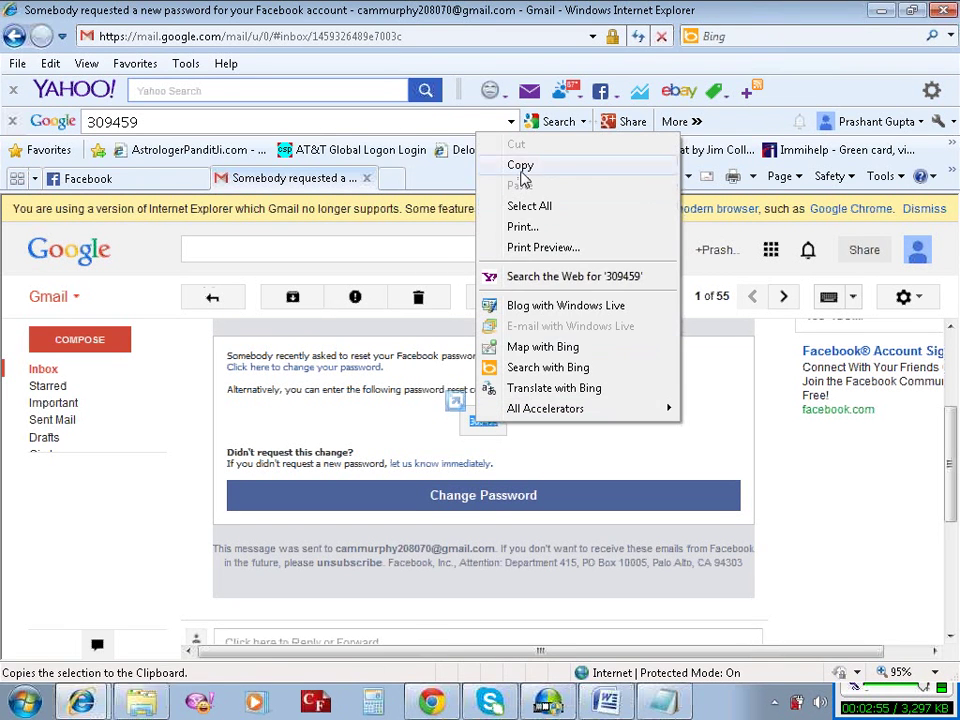
pyautogui.click(520, 166)
pyautogui.click(82, 703)
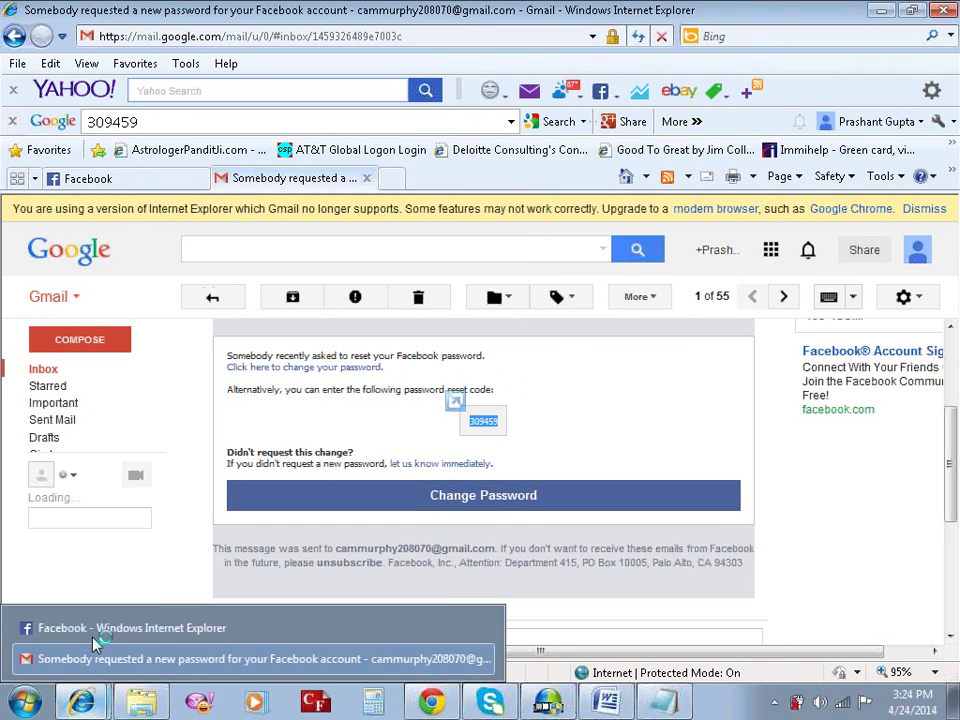
pyautogui.click(105, 178)
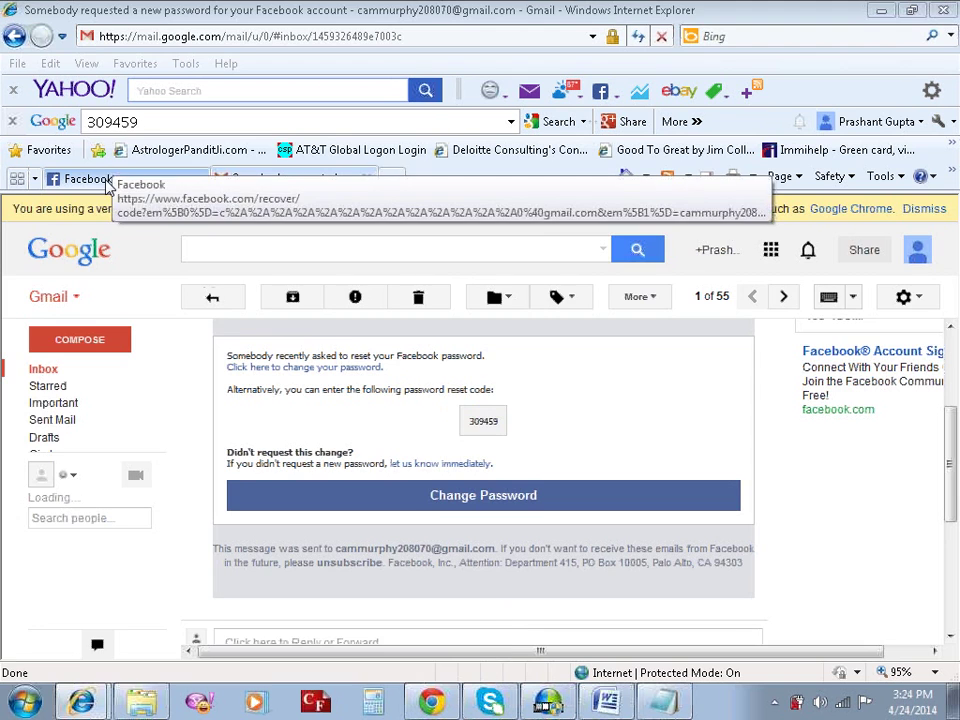
# Paste the copied reset code into Facebook's code field and submit it.
pyautogui.click(317, 457)
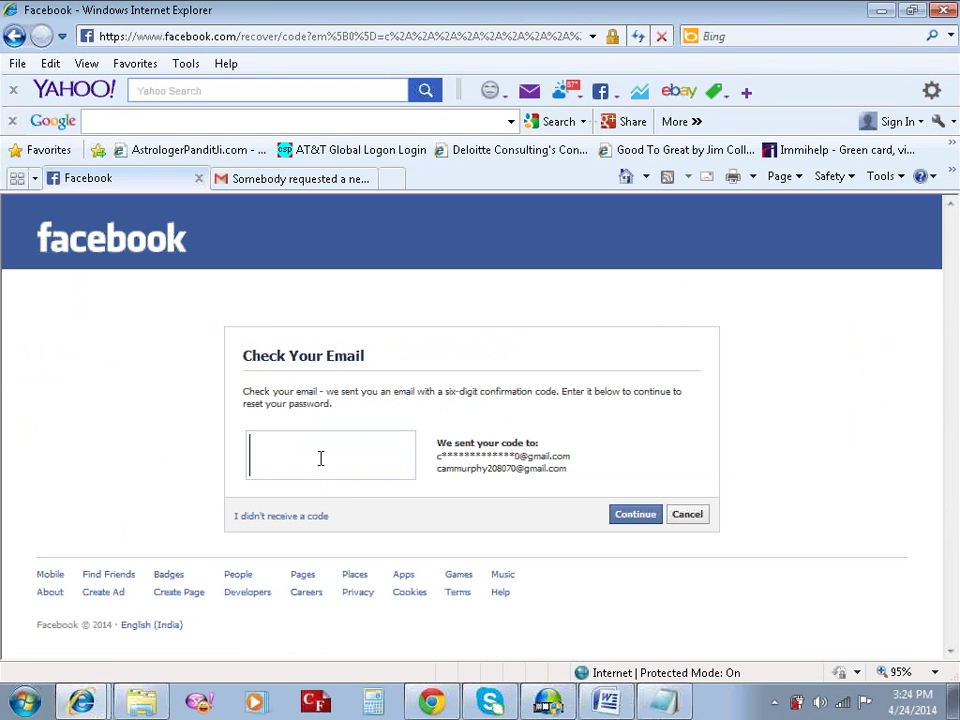
pyautogui.rightClick(320, 458)
pyautogui.click(358, 539)
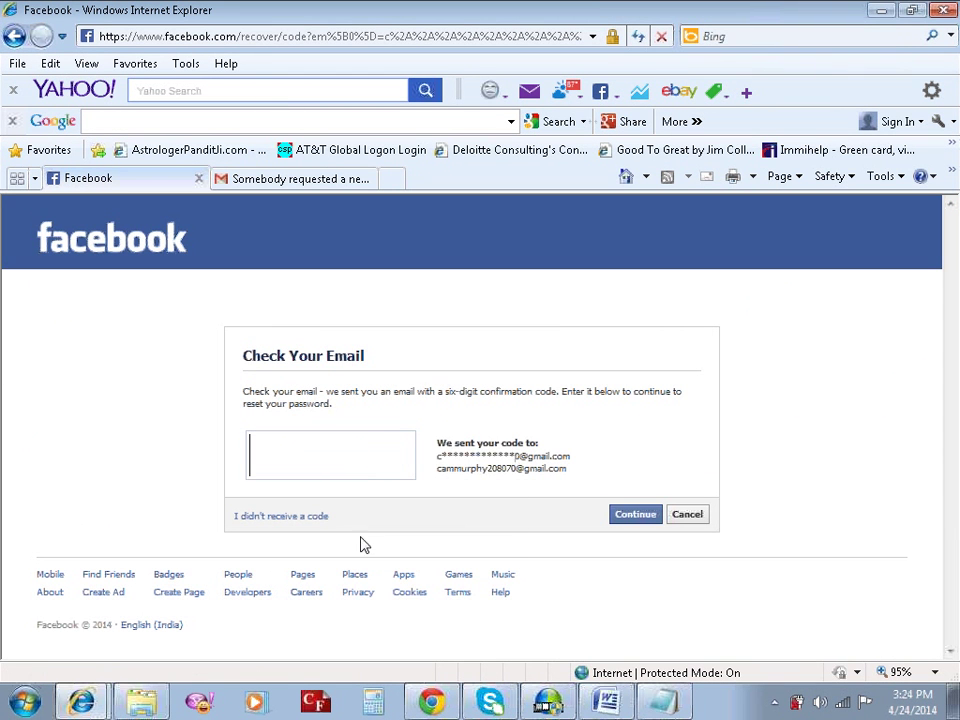
pyautogui.click(625, 527)
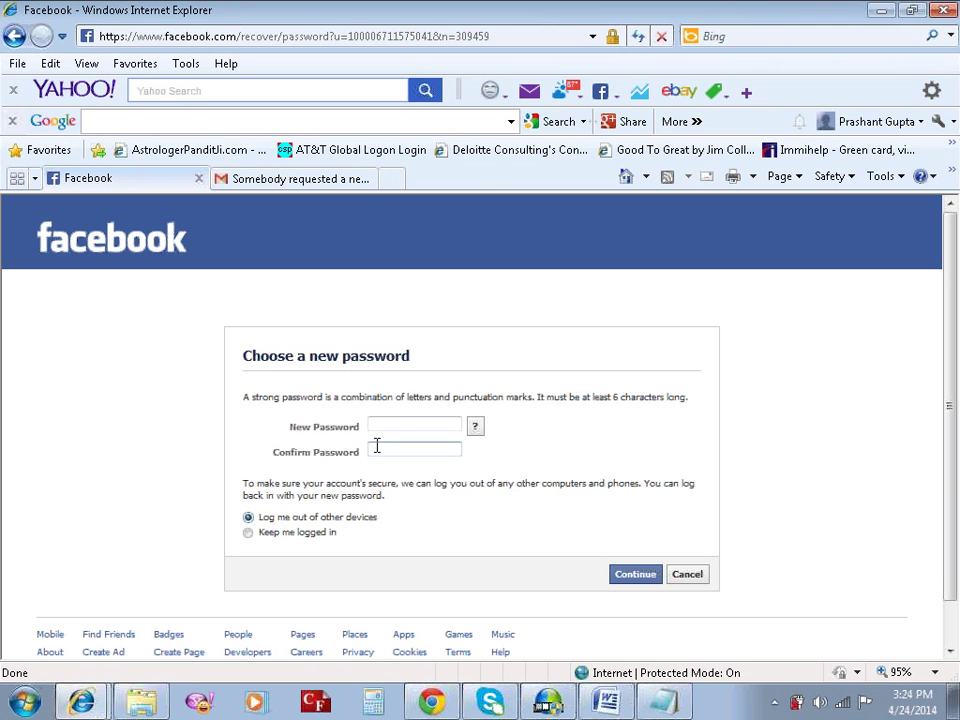
# Enter the new password in both password fields and save it.
pyautogui.click(397, 426)
pyautogui.write('aa')
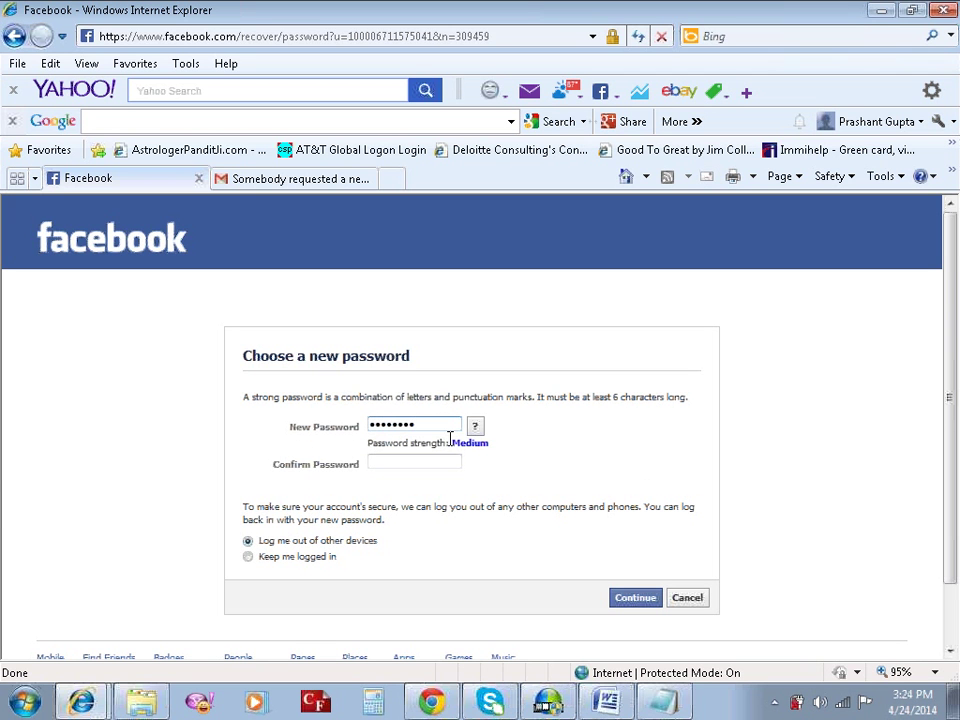
pyautogui.click(416, 465)
pyautogui.write('••')
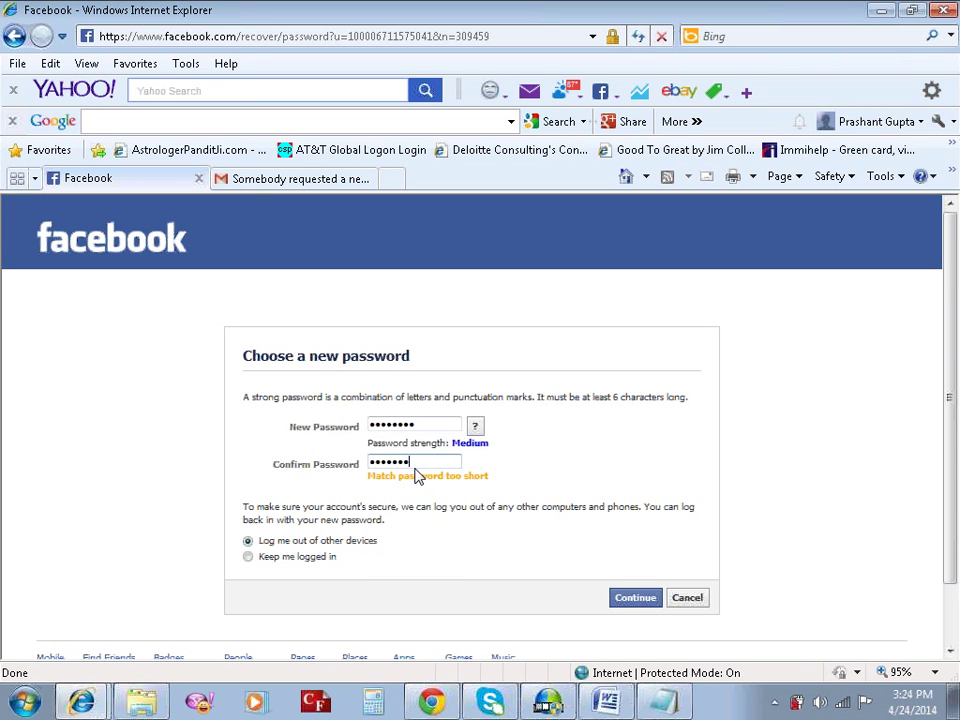
pyautogui.write('•')
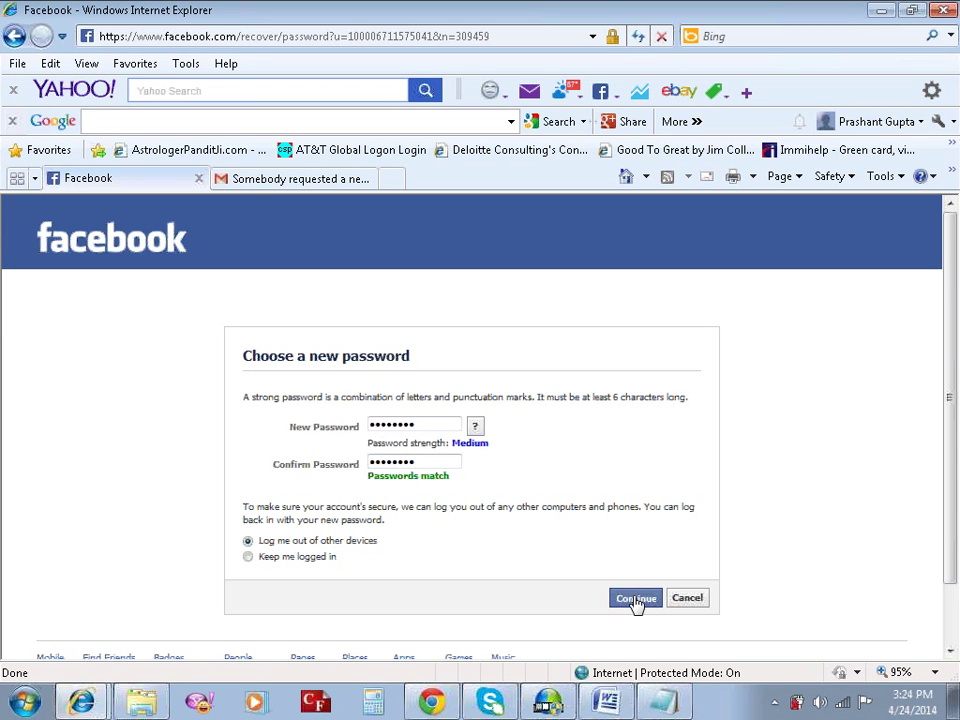
pyautogui.click(636, 600)
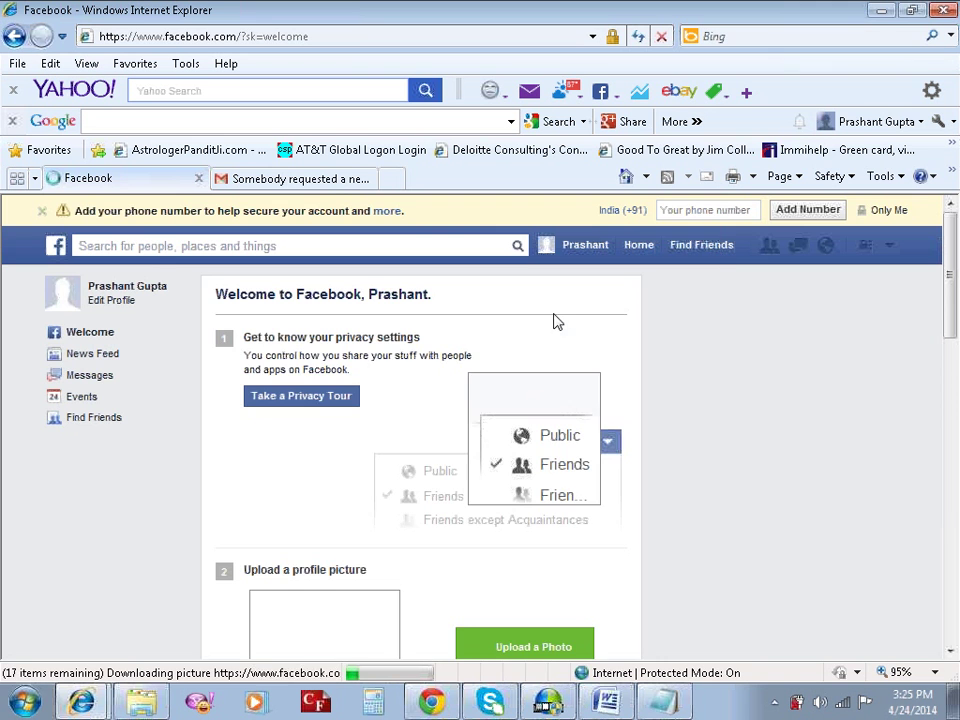
# Scroll the Facebook welcome page down to the People You May Know suggestions.
pyautogui.scroll(-3, 475, 345)
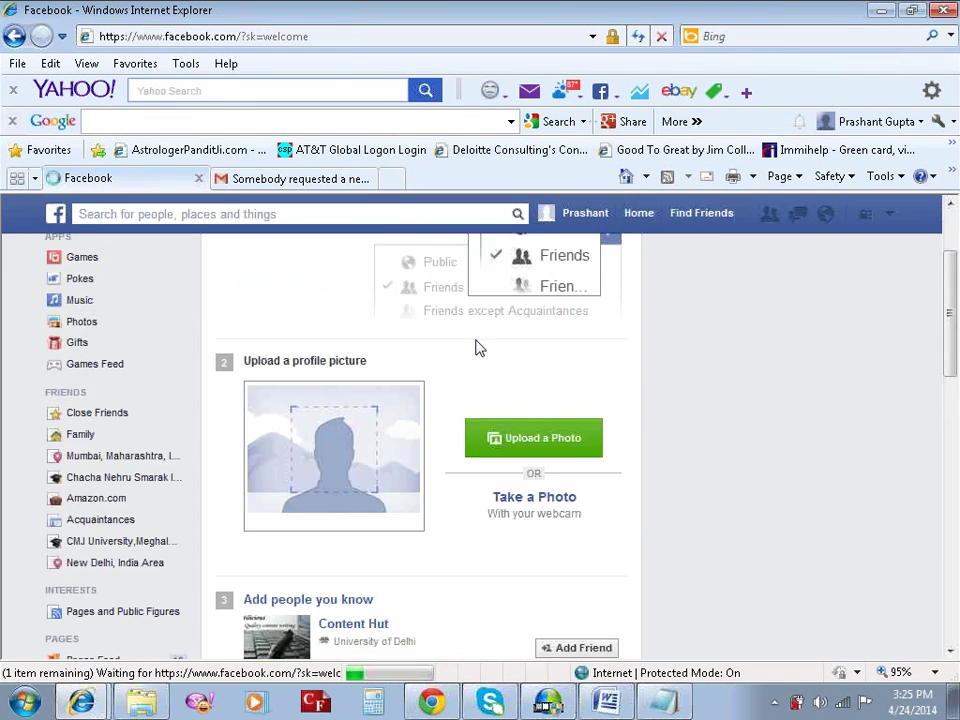
pyautogui.scroll(-4, 476, 343)
pyautogui.click(560, 703)
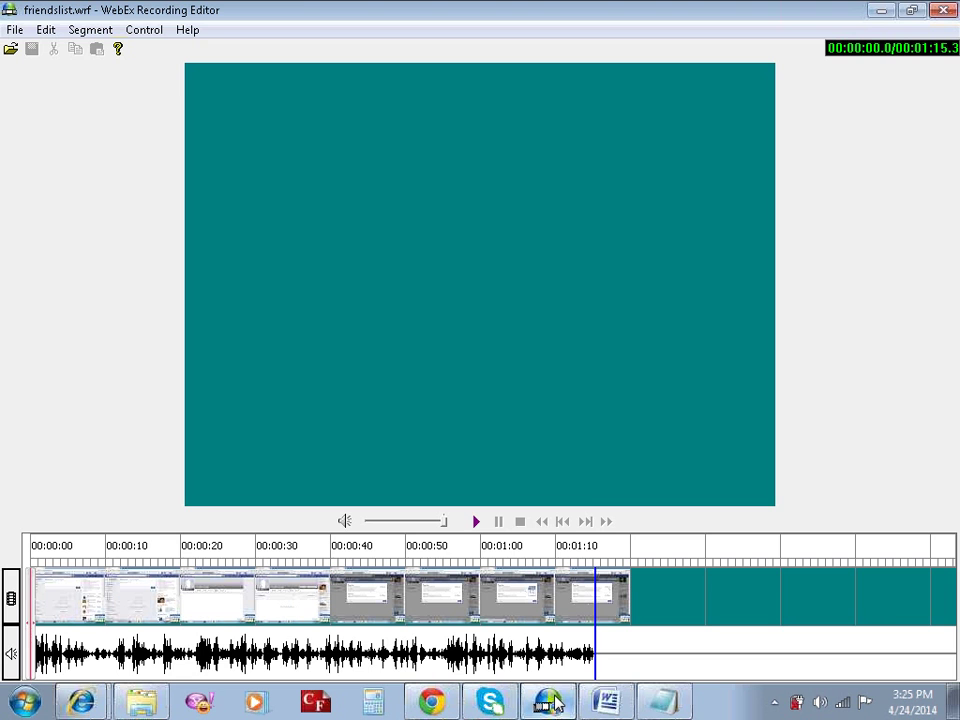
pyautogui.click(556, 704)
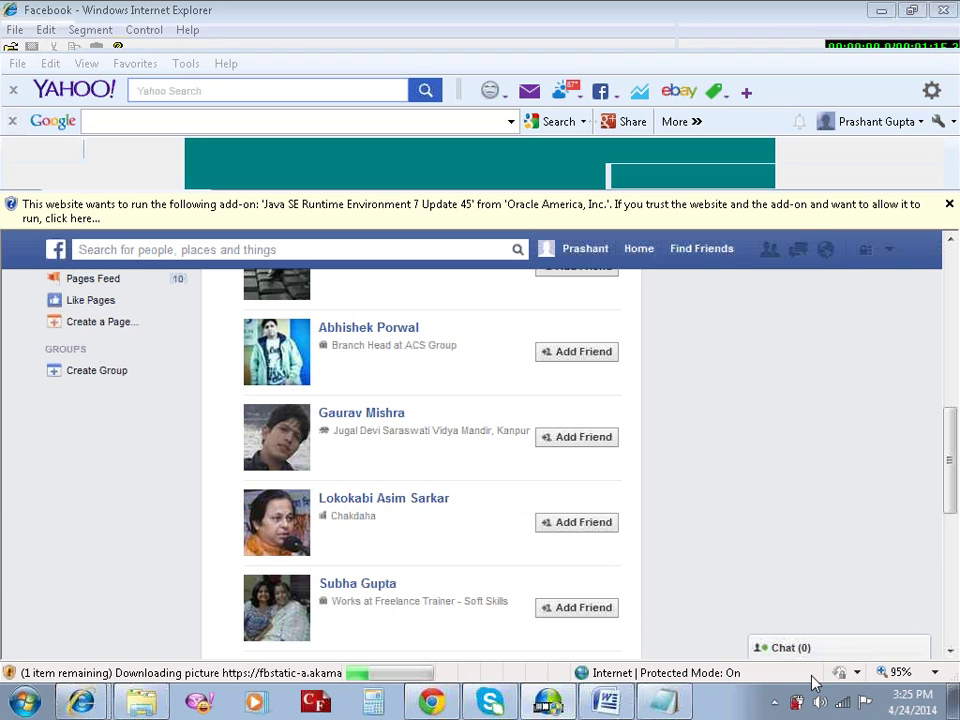